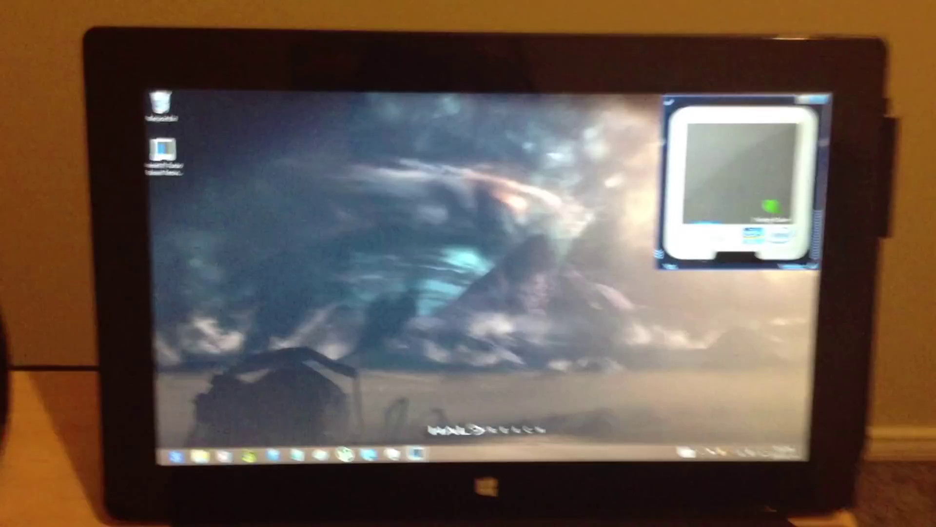
Open the Windows 8 charms bar with its clock and date overlay over the desktop.
key("super+c")
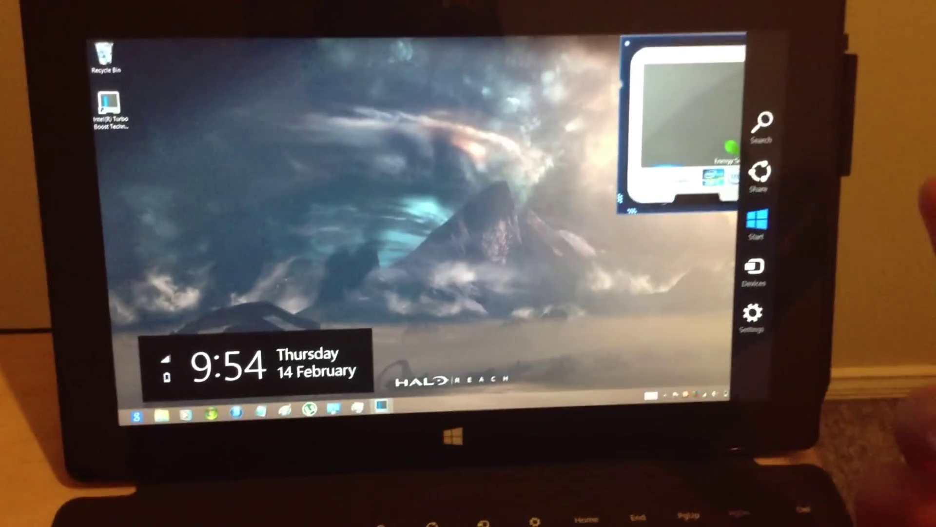